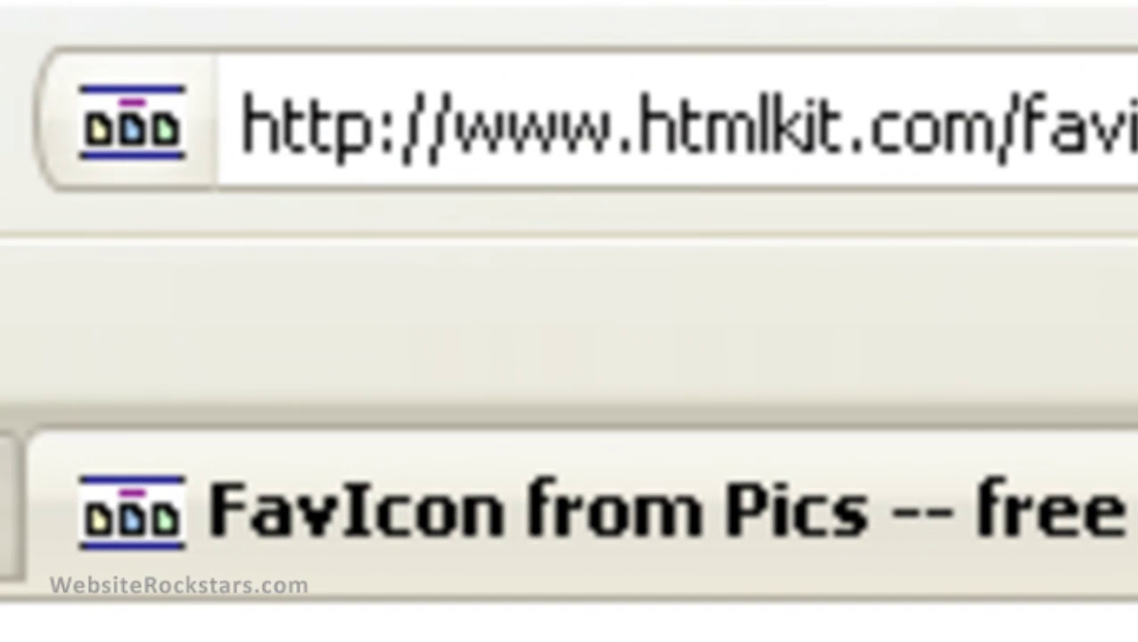
Step: Open the 'flame' file from the FF_WEBSITE ROCKSTAR folder in Fireworks
mouse_move(133, 147)
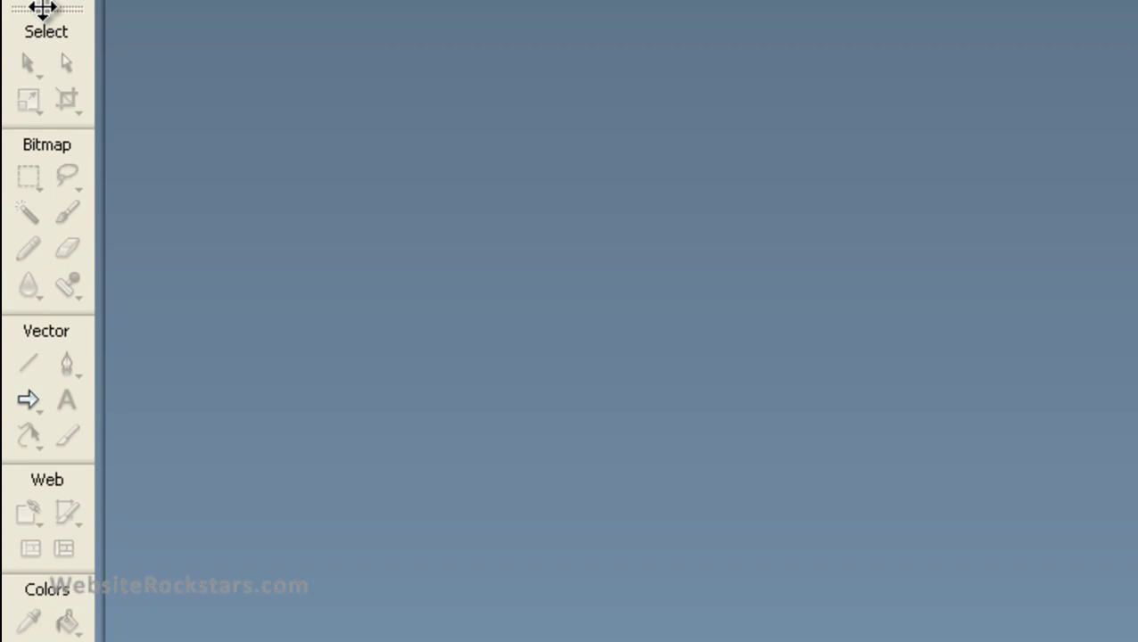
click(29, 4)
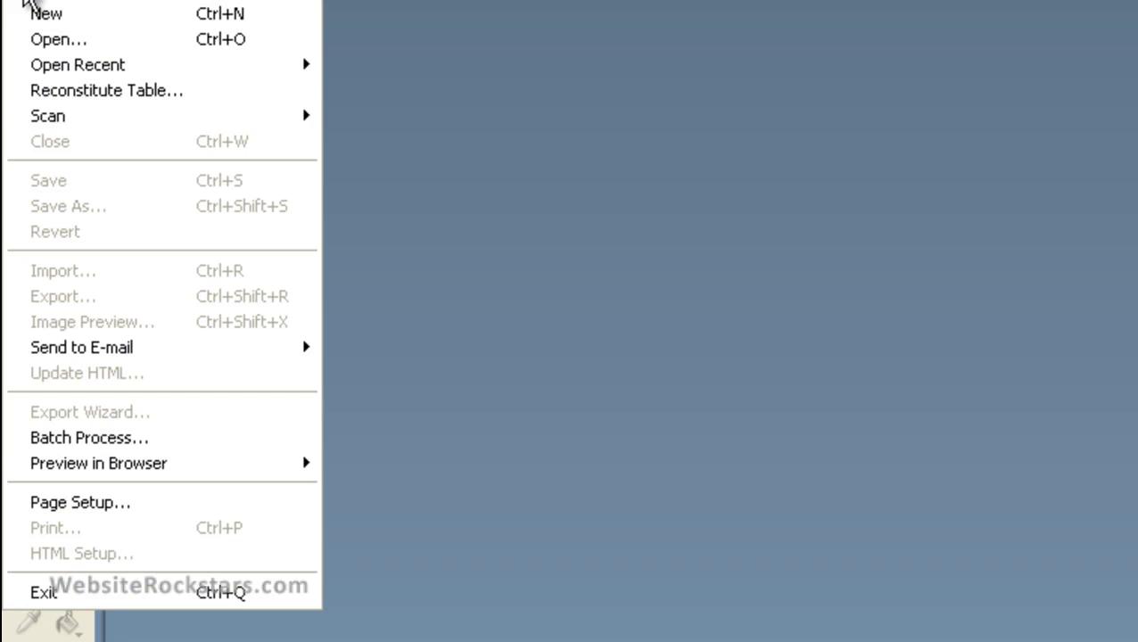
click(49, 35)
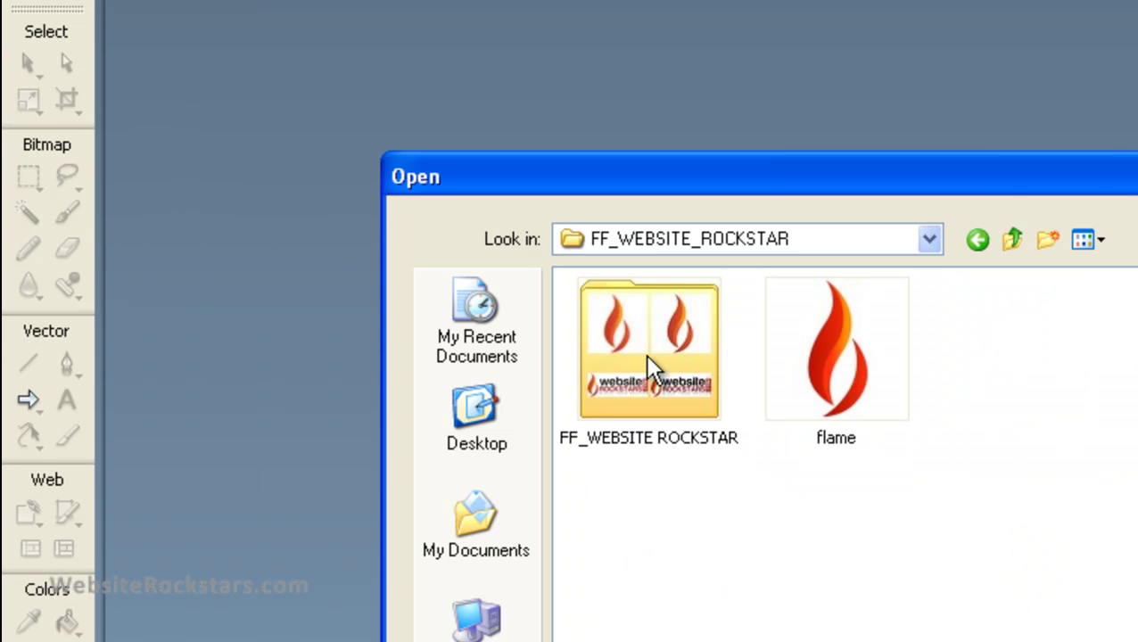
click(645, 354)
double_click(645, 354)
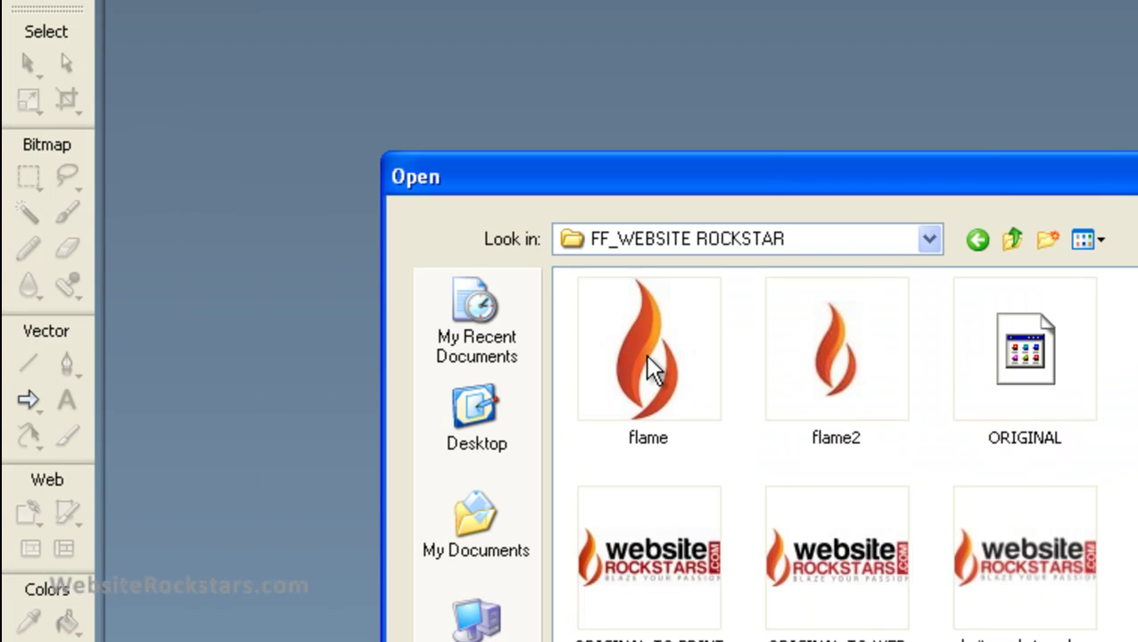
double_click(649, 365)
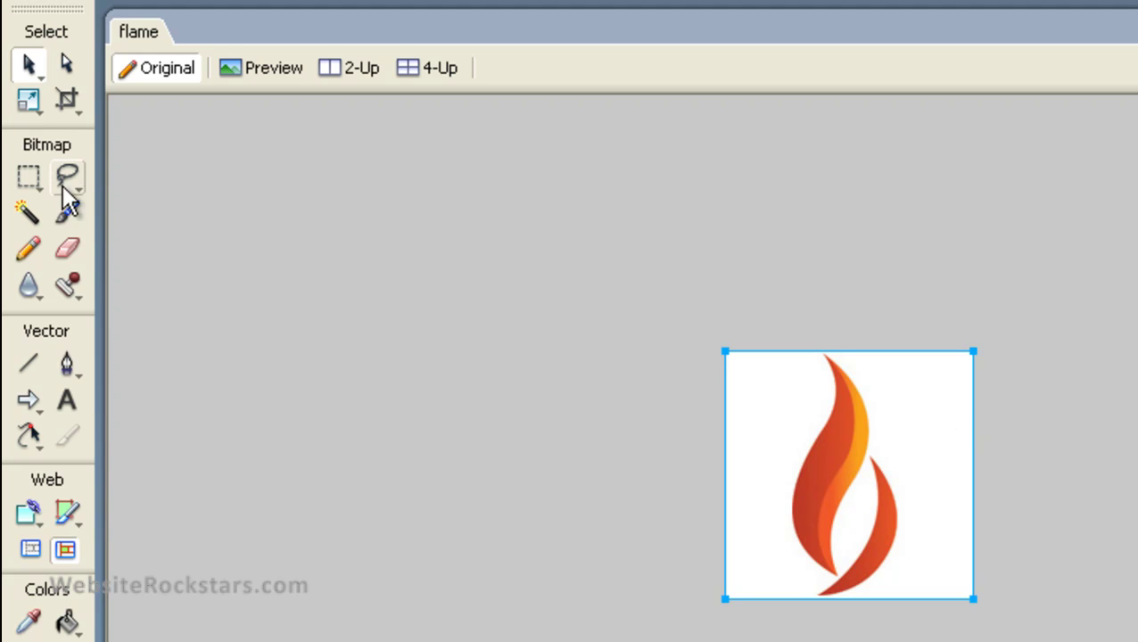
Step: Crop the flame document to a marquee rectangle drawn around the flame graphic
click(29, 177)
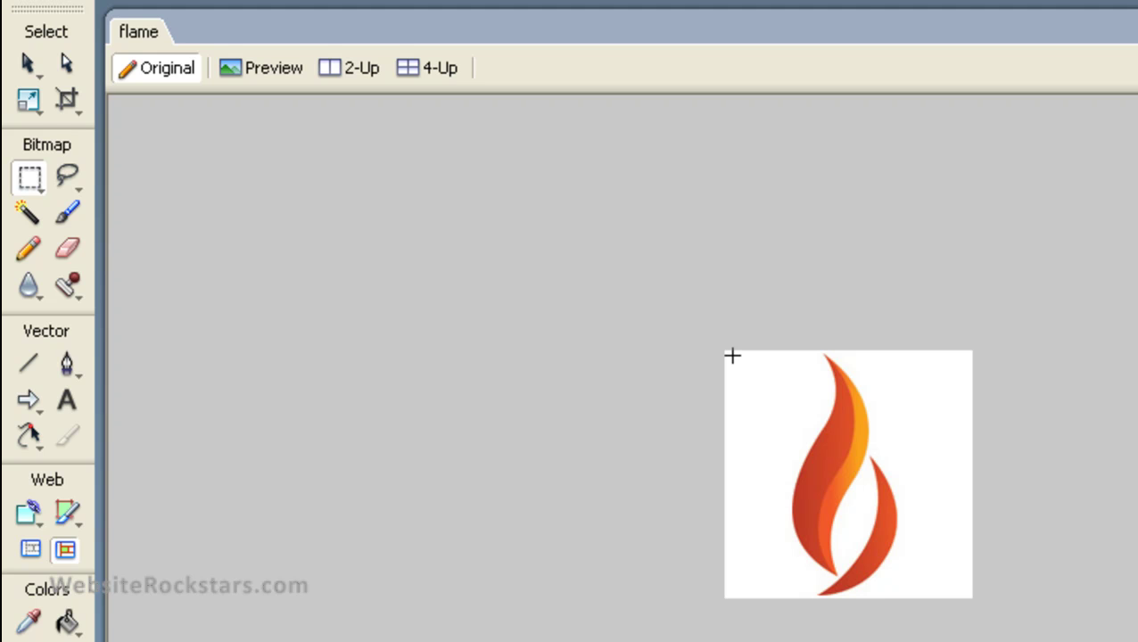
drag(732, 356, 940, 598)
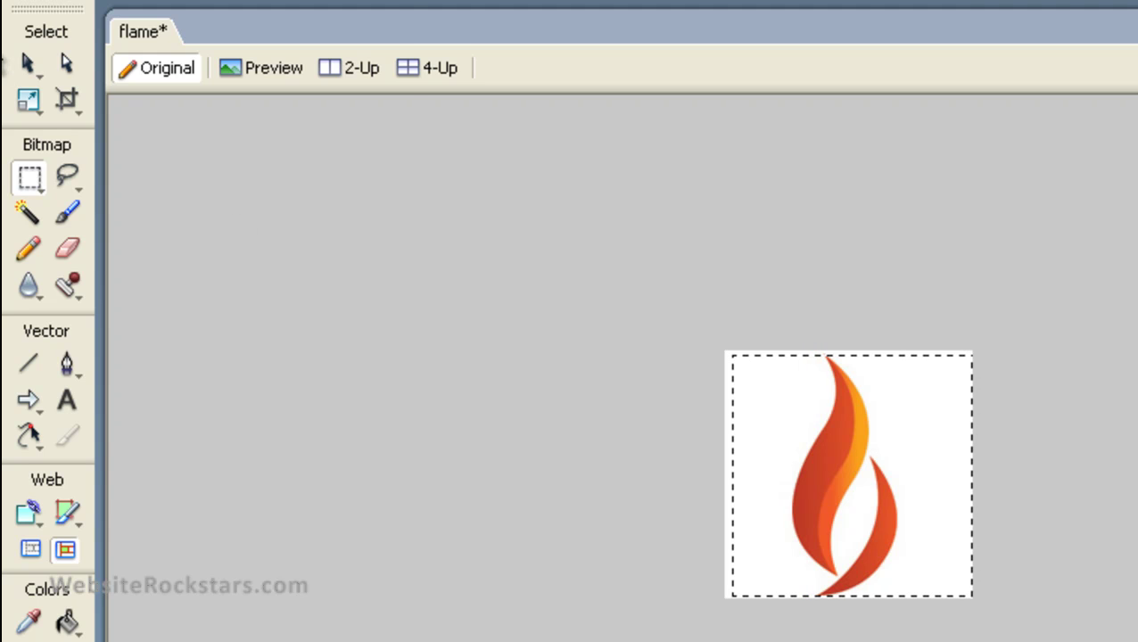
click(96, 3)
mouse_move(66, 3)
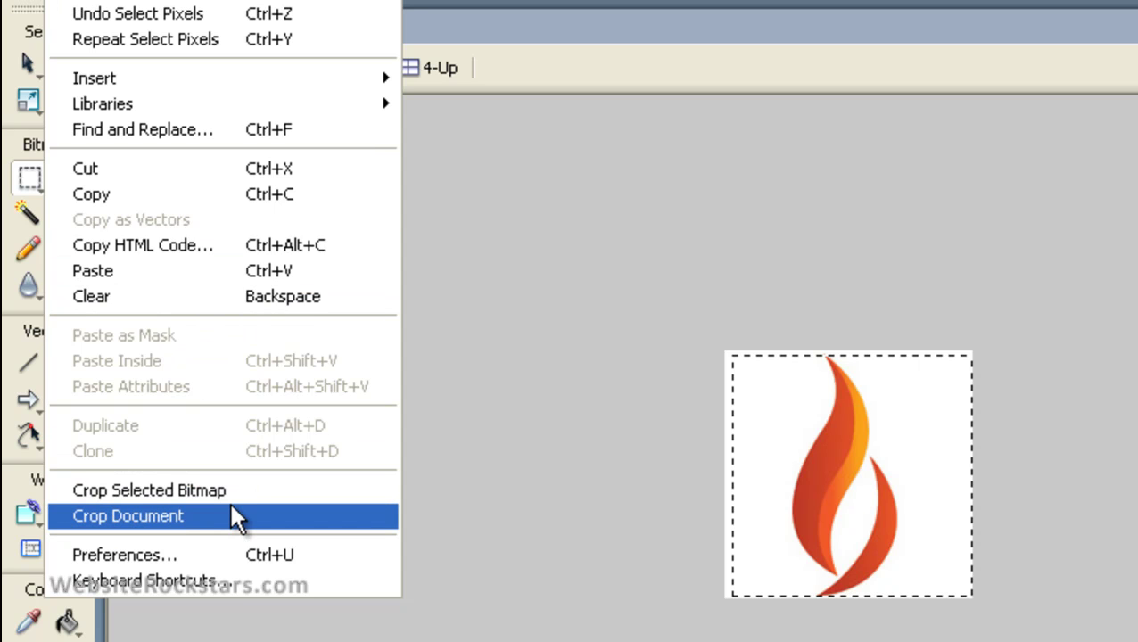
click(565, 297)
click(565, 297)
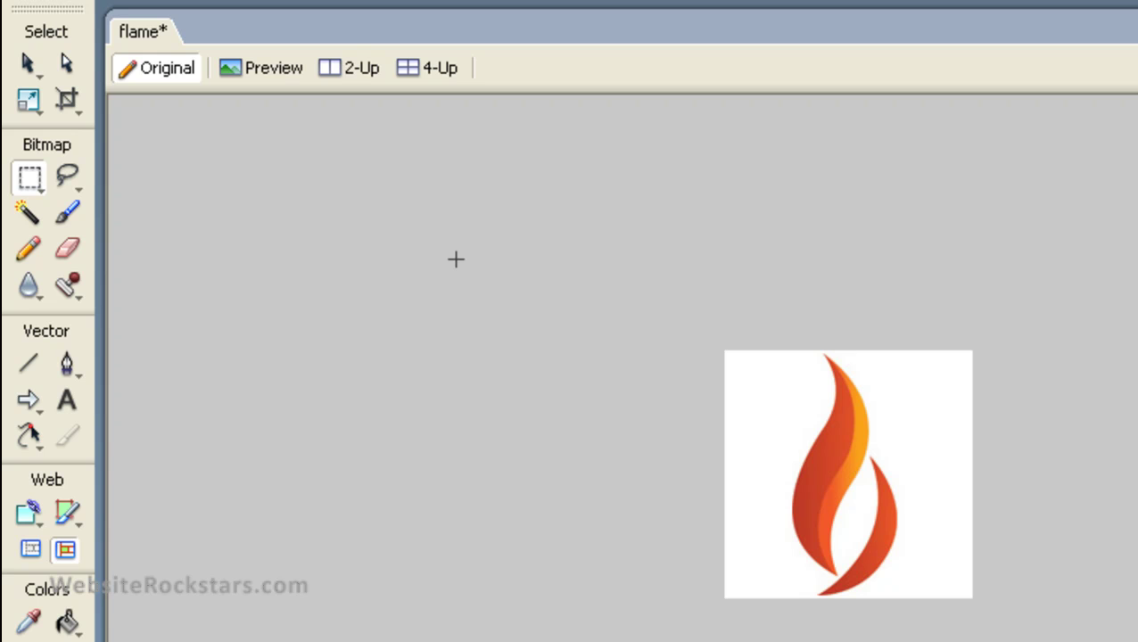
Step: Resize the flame image to 64×64 pixels with proportions constrained
click(116, 4)
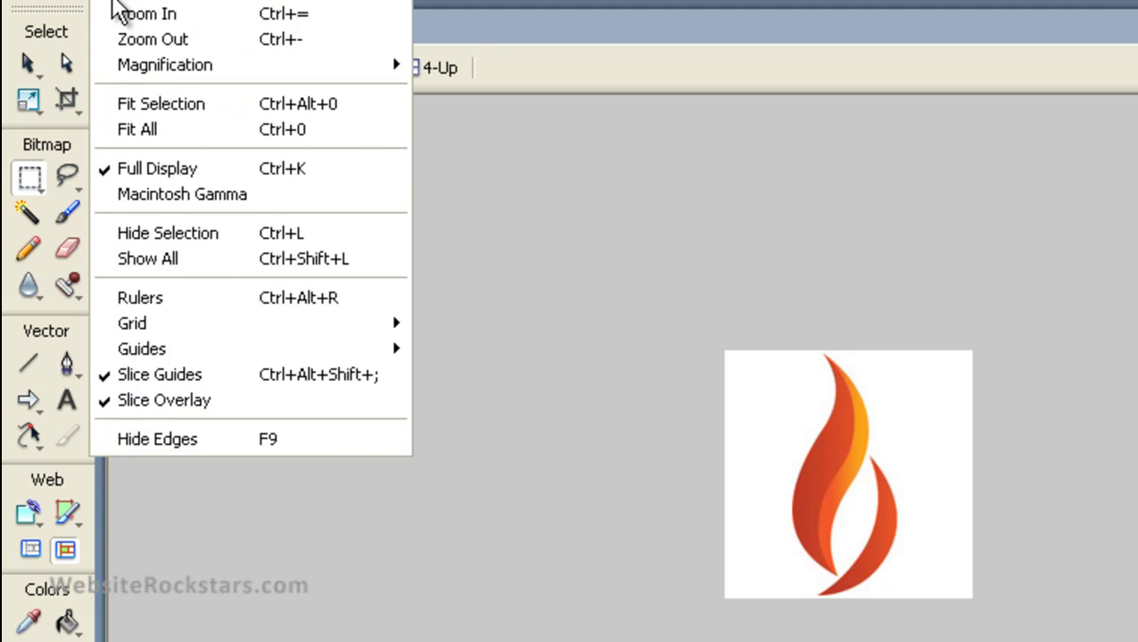
mouse_move(187, 2)
mouse_move(255, 7)
mouse_move(348, 14)
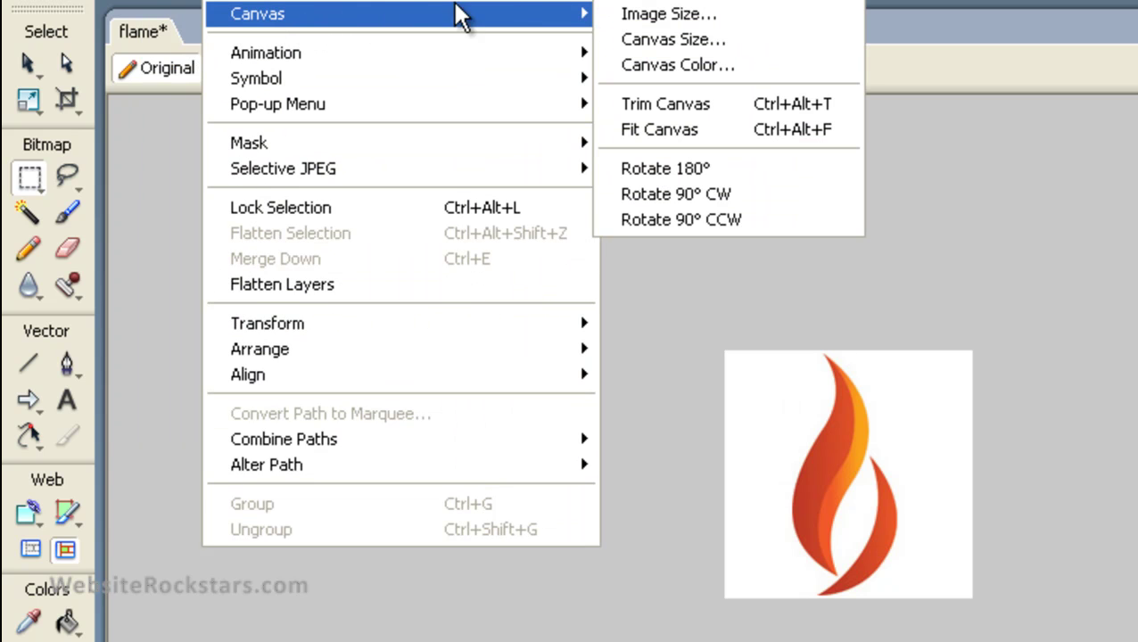
click(651, 14)
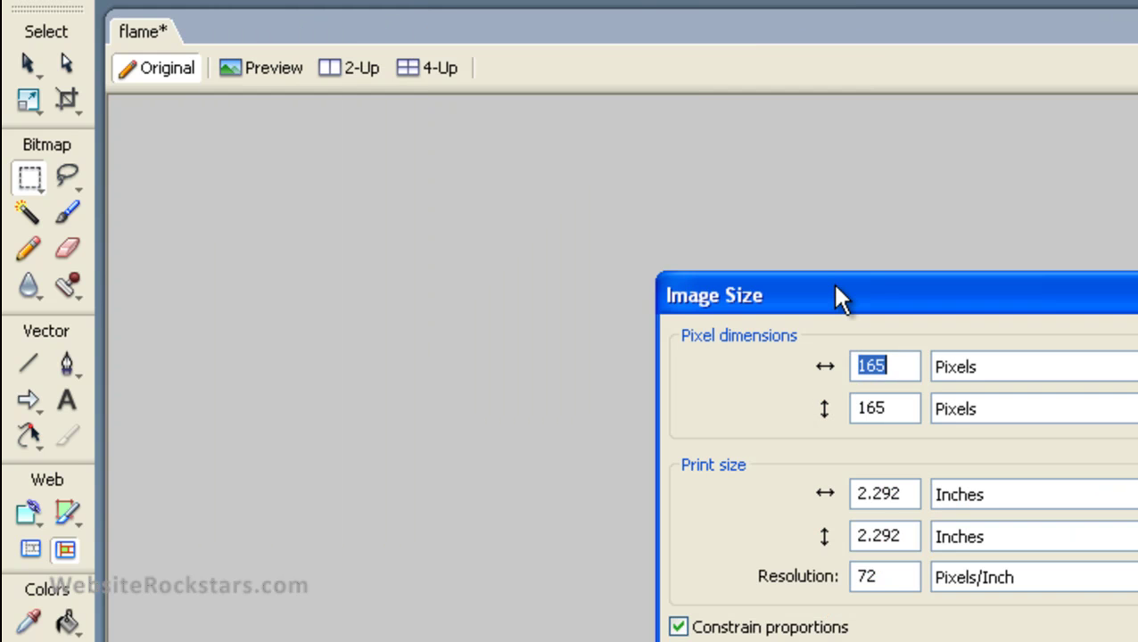
text(64)
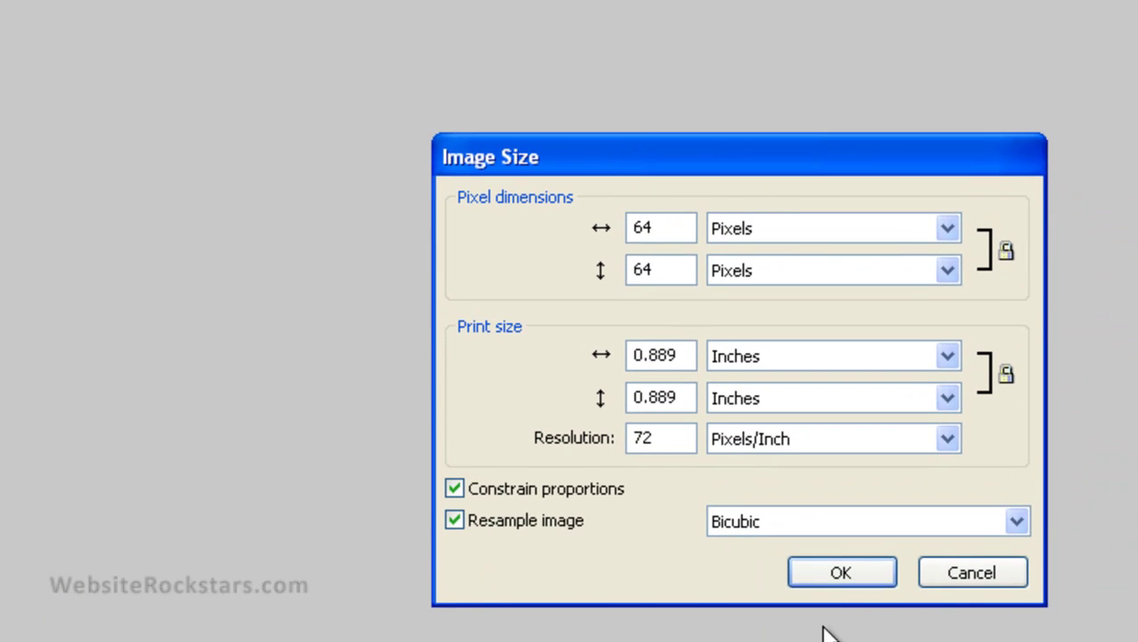
click(822, 571)
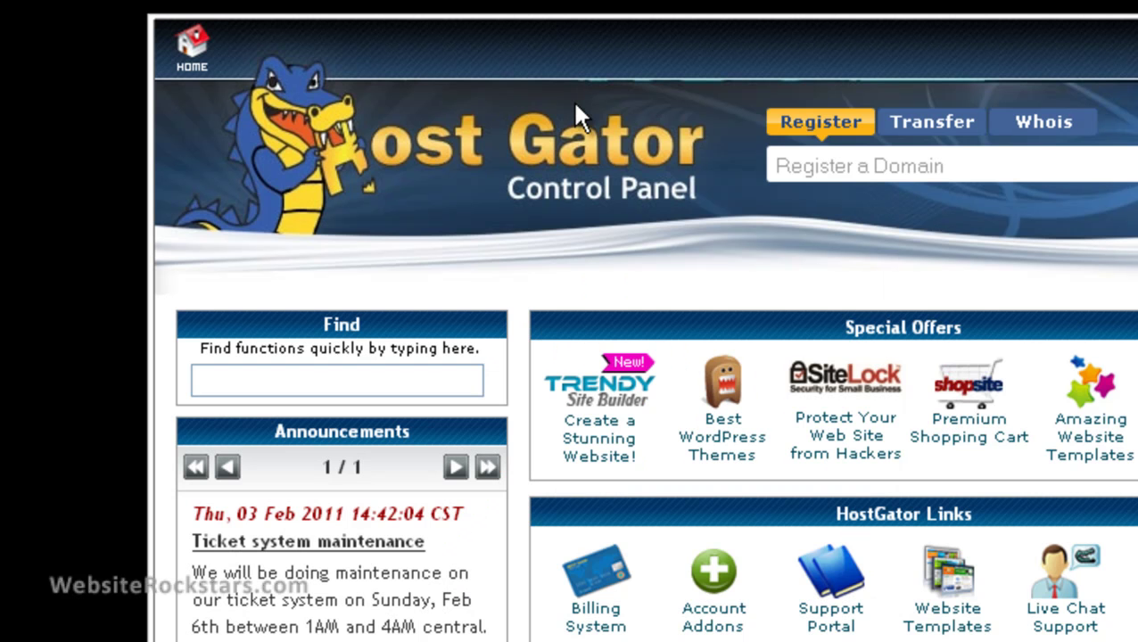
Step: On the FavIcon from Pics page, browse for the image to convert
click(398, 3)
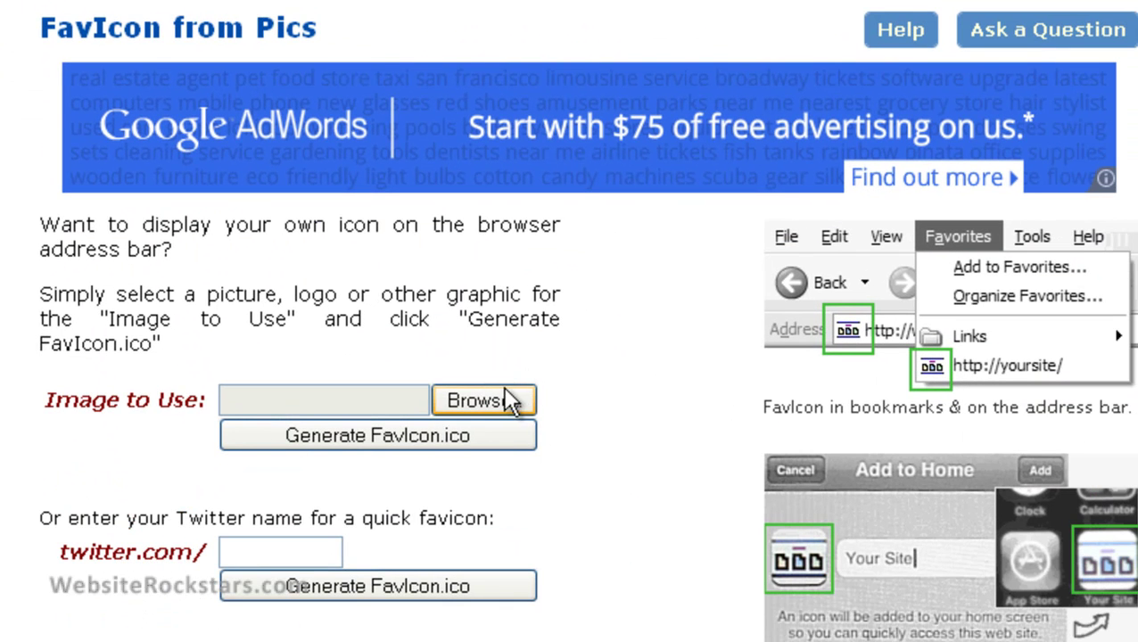
click(504, 398)
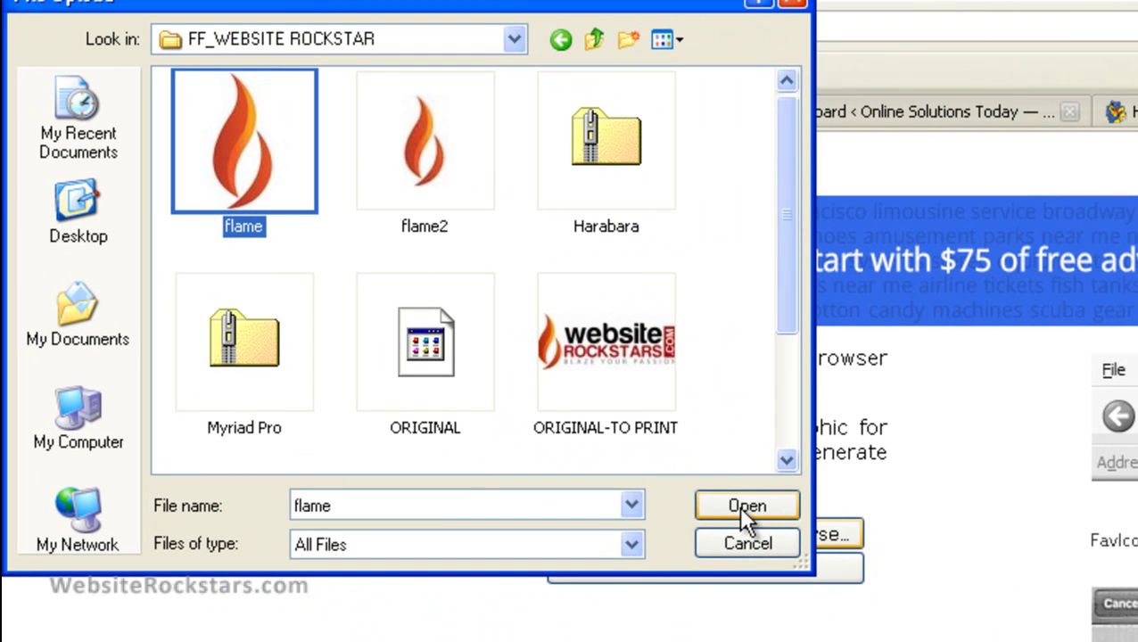
Step: Use the flame file as the image and generate favicon_013951.zip
click(741, 509)
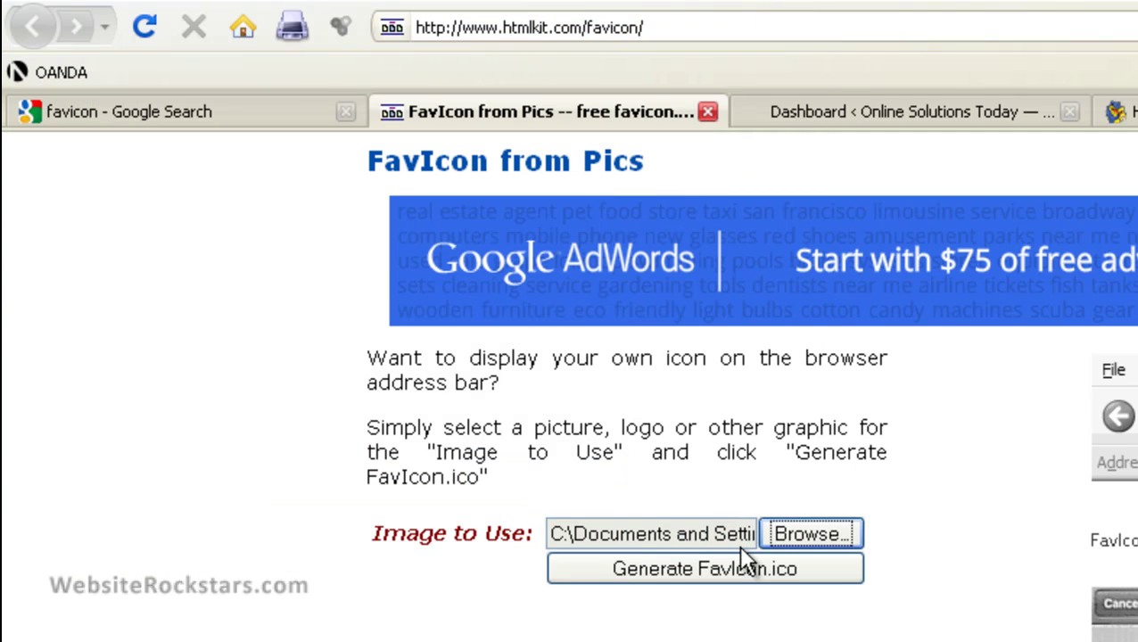
click(732, 571)
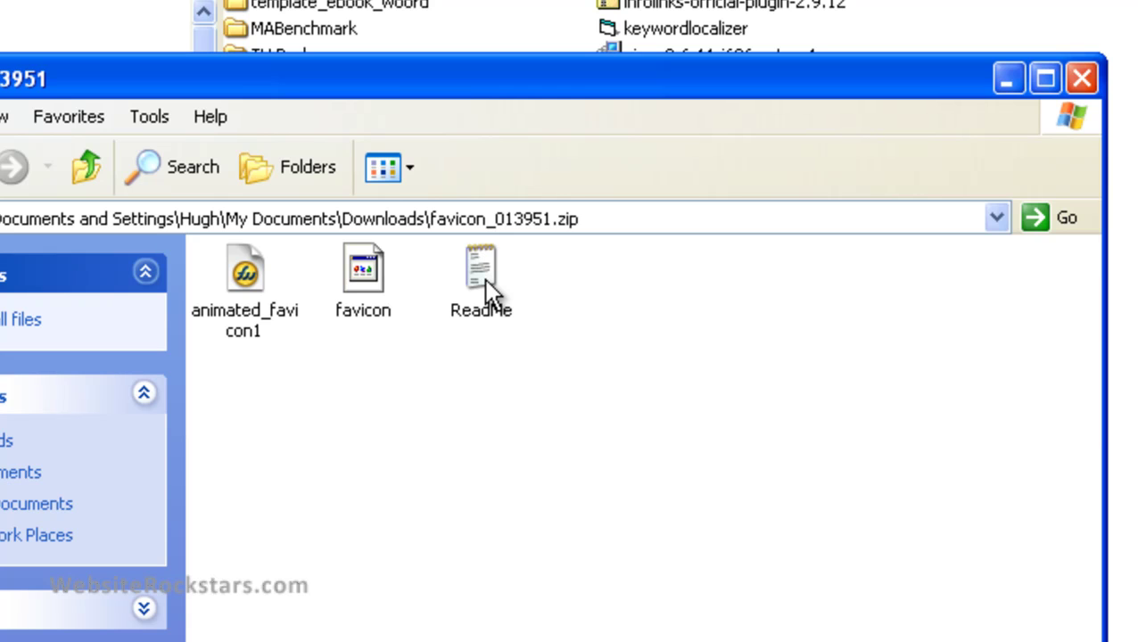
Step: Select the favicon file inside favicon_013951.zip
click(360, 276)
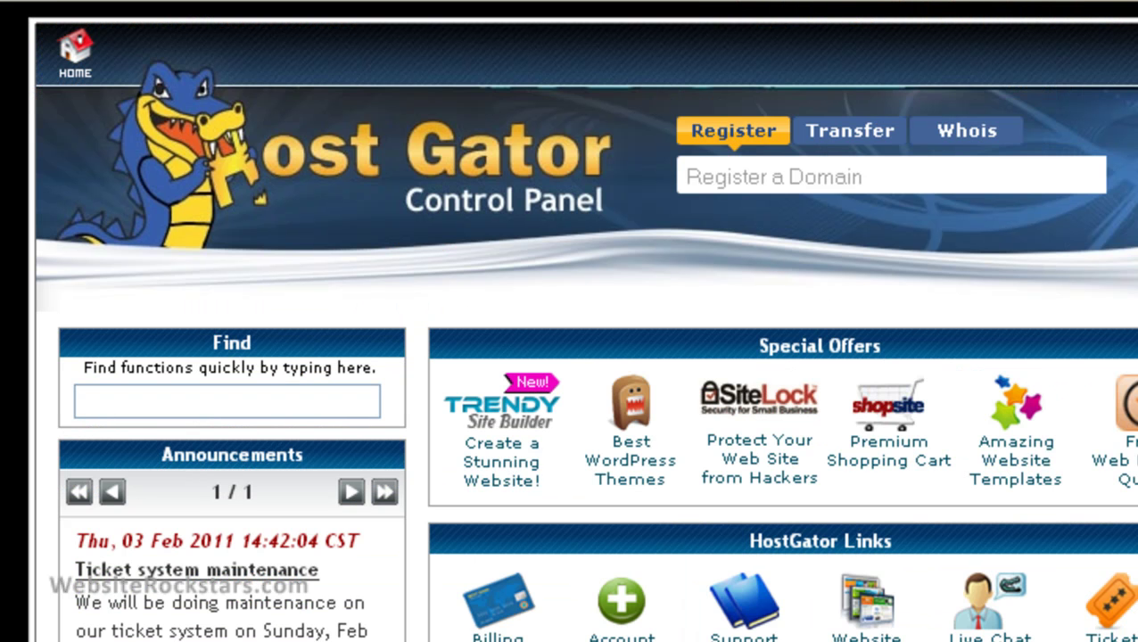
Step: Open cPanel's File Manager at the public_html web root
scroll(580, 357, down, 10)
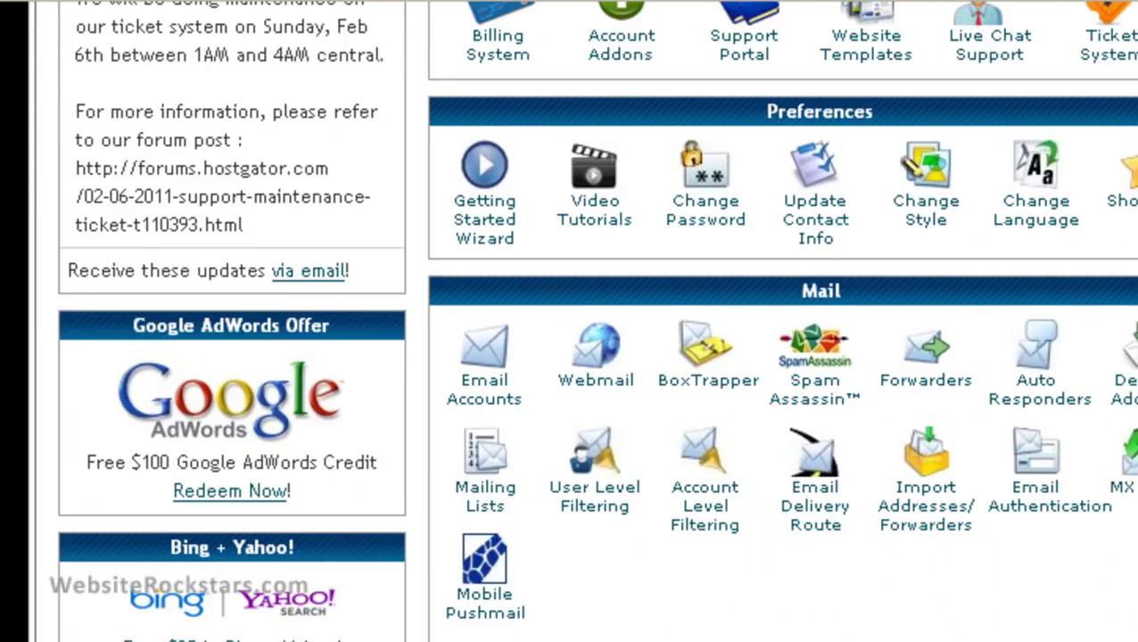
scroll(1023, 583, down, 1)
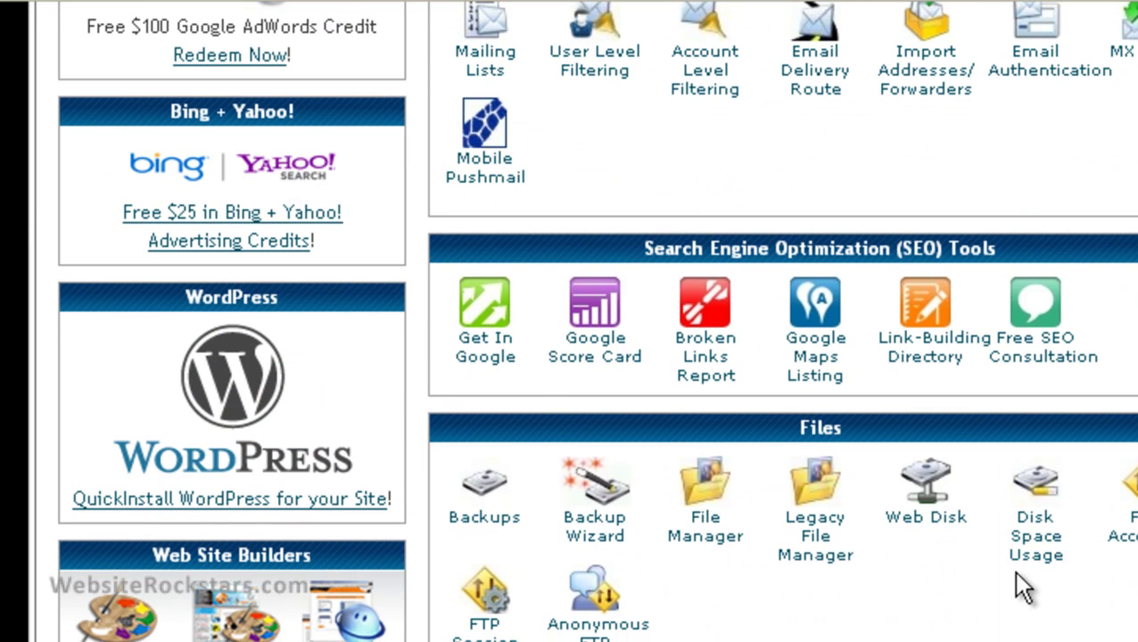
click(702, 542)
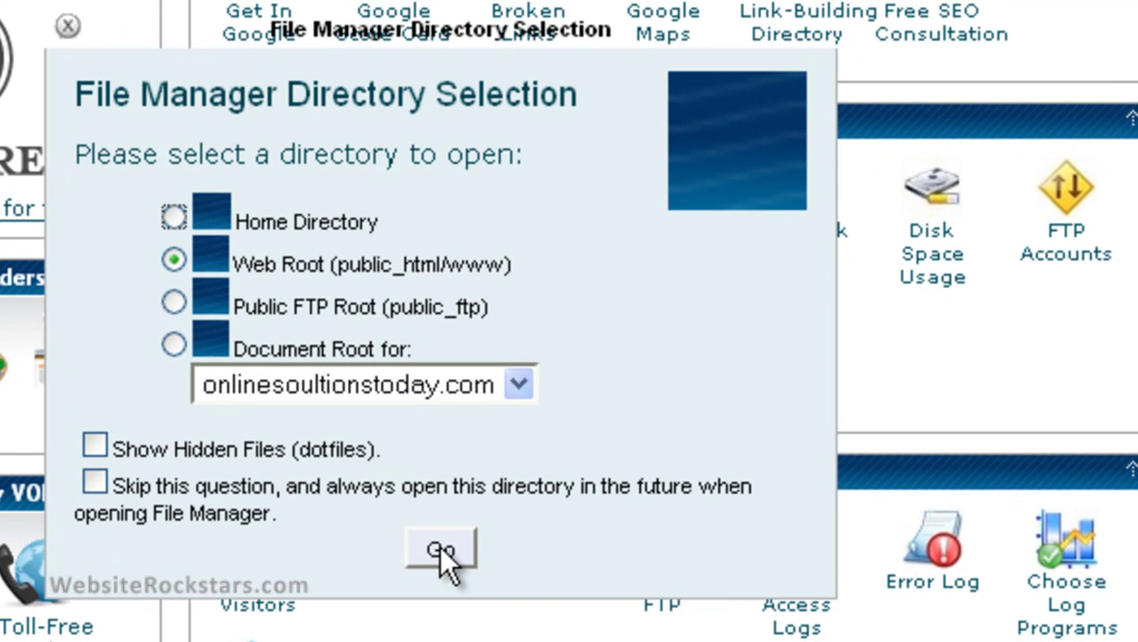
click(439, 547)
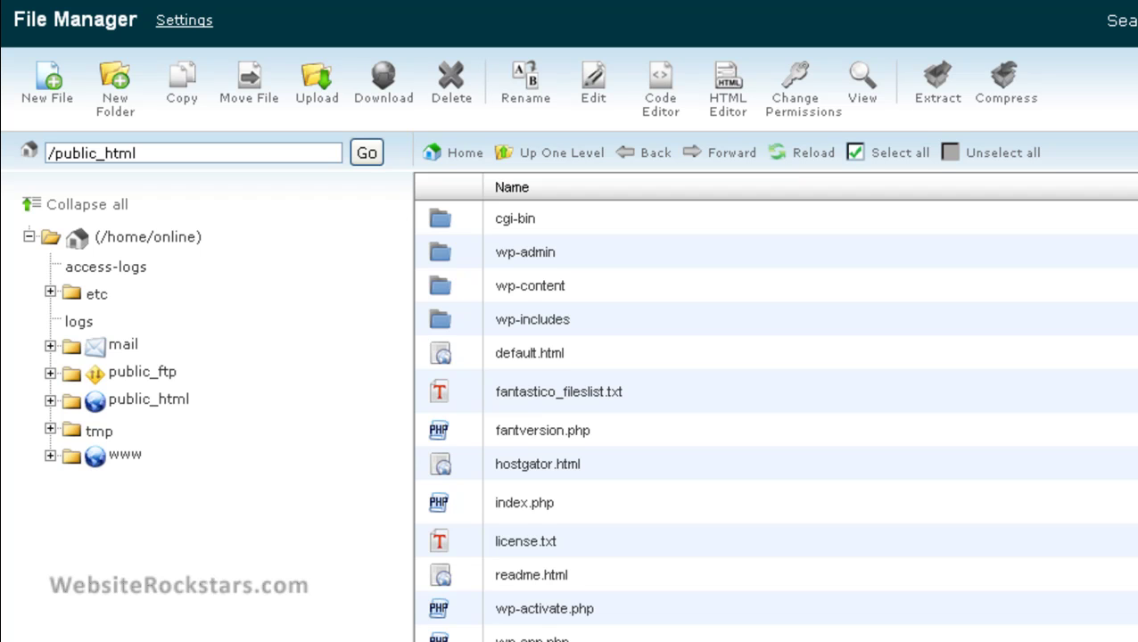
Step: Expand public_html > wp-content > themes > atahualpa > images and open its favicon folder
scroll(775, 411, down, 10)
scroll(776, 410, down, 1)
scroll(776, 410, up, 5)
scroll(891, 358, up, 2)
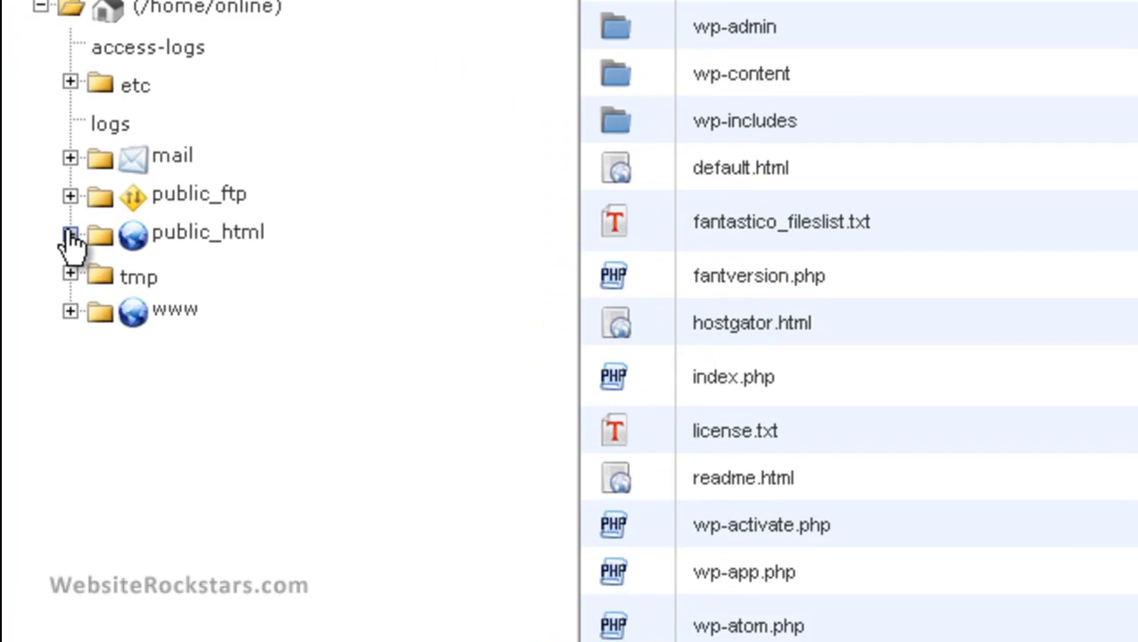
click(51, 400)
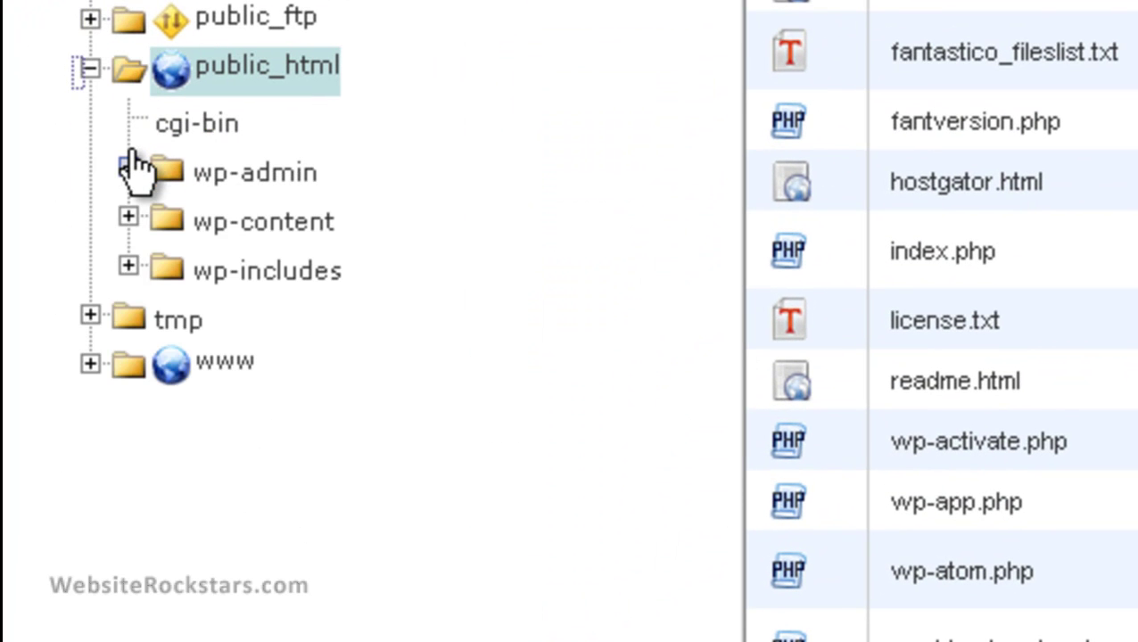
click(129, 217)
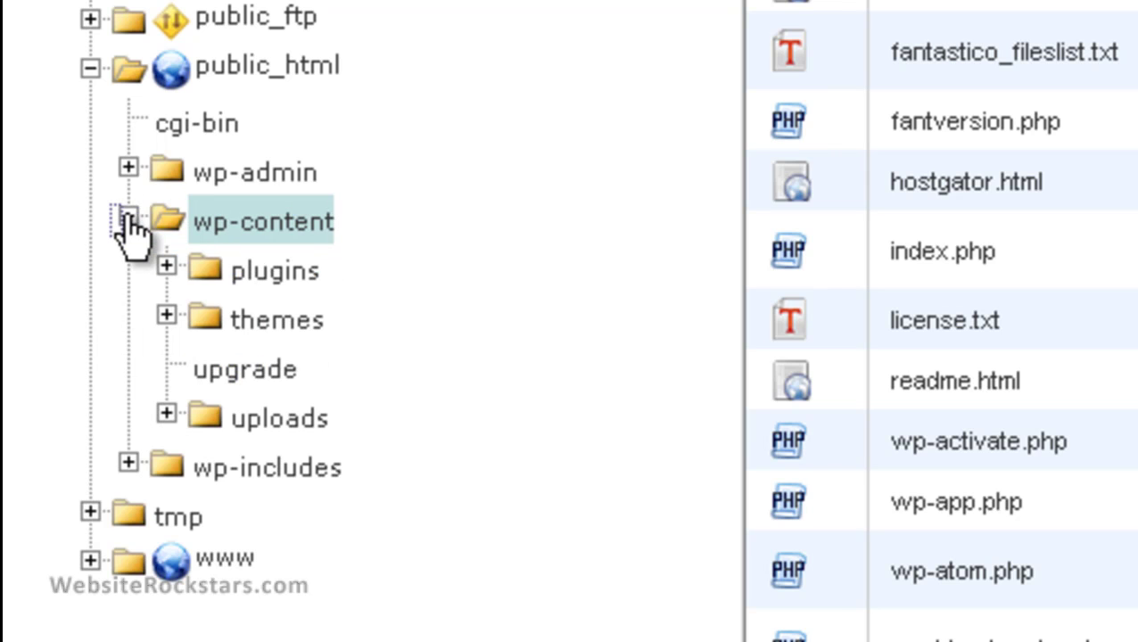
click(166, 315)
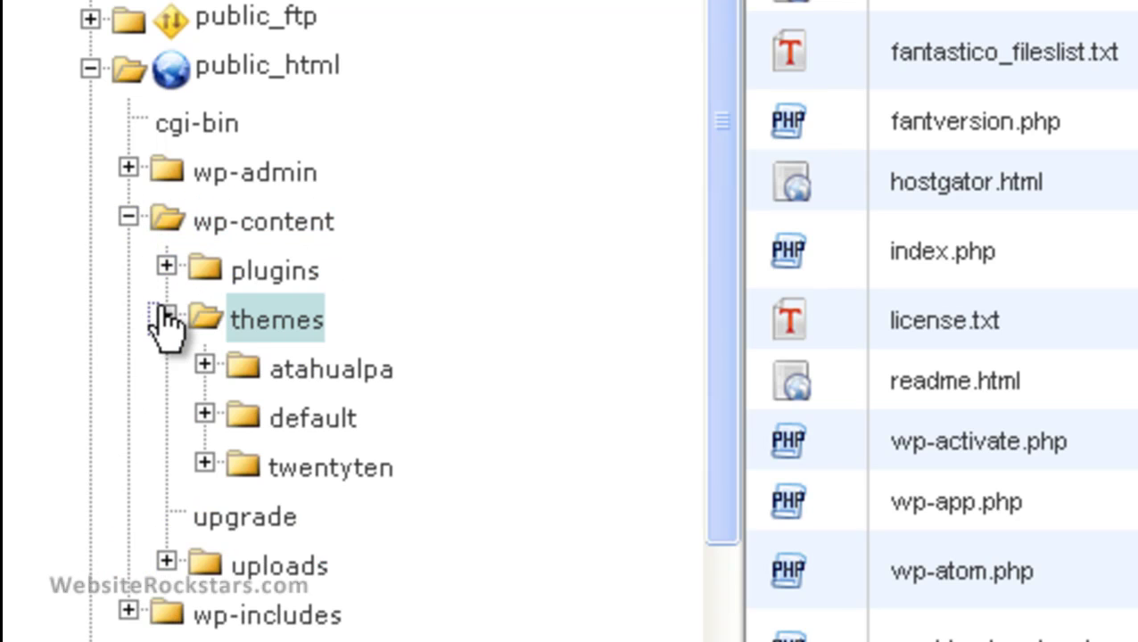
click(204, 366)
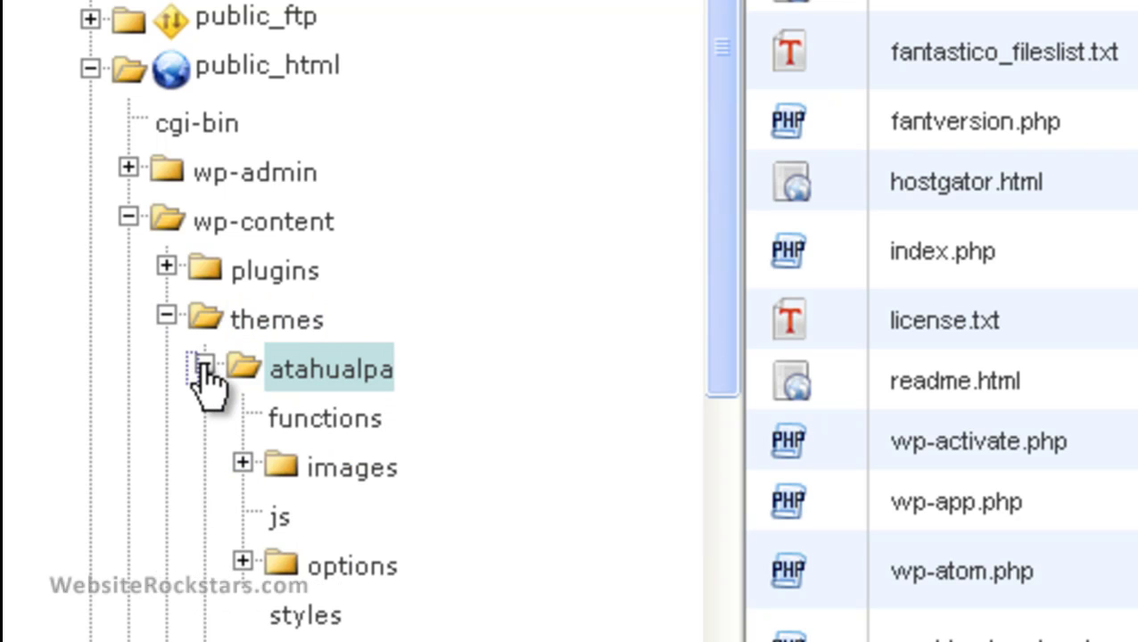
click(241, 464)
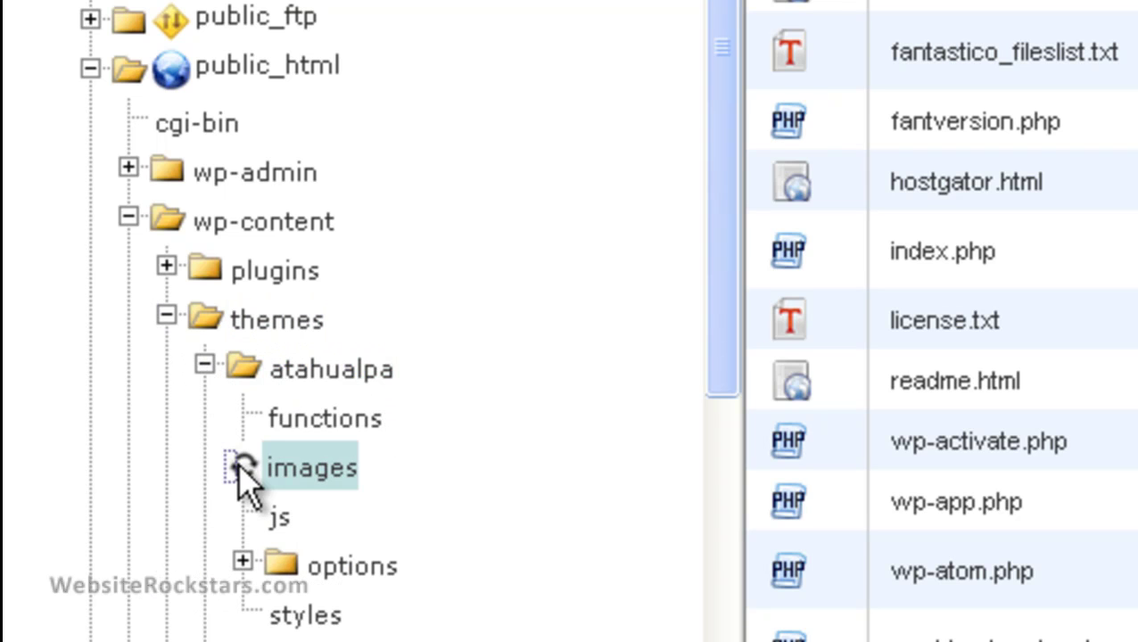
scroll(246, 406, down, 2)
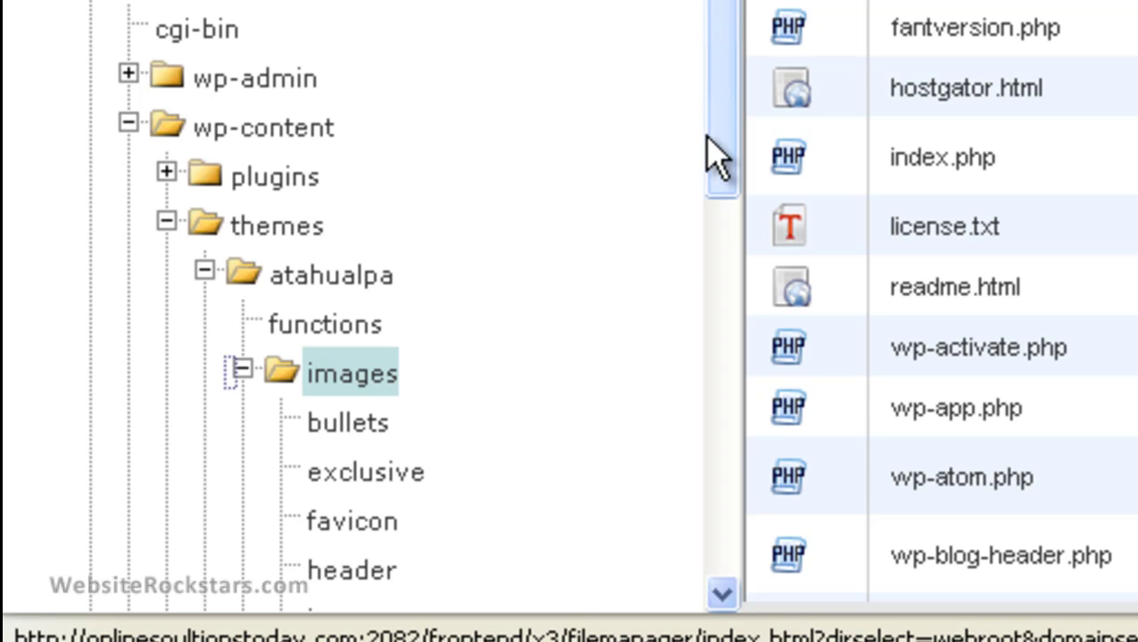
drag(723, 152, 719, 292)
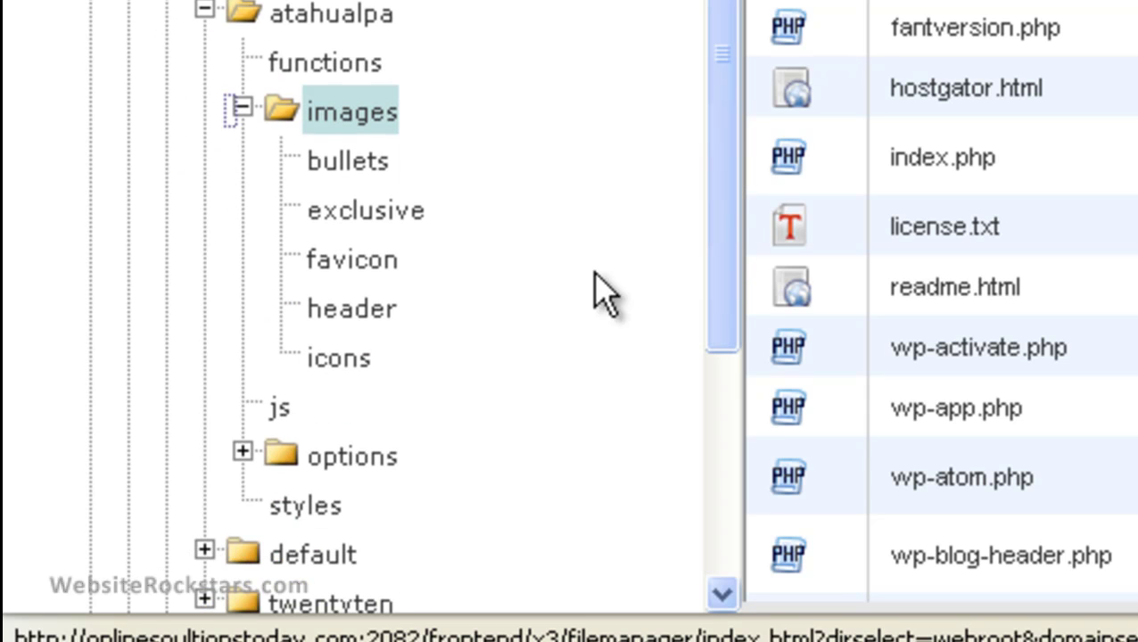
click(330, 259)
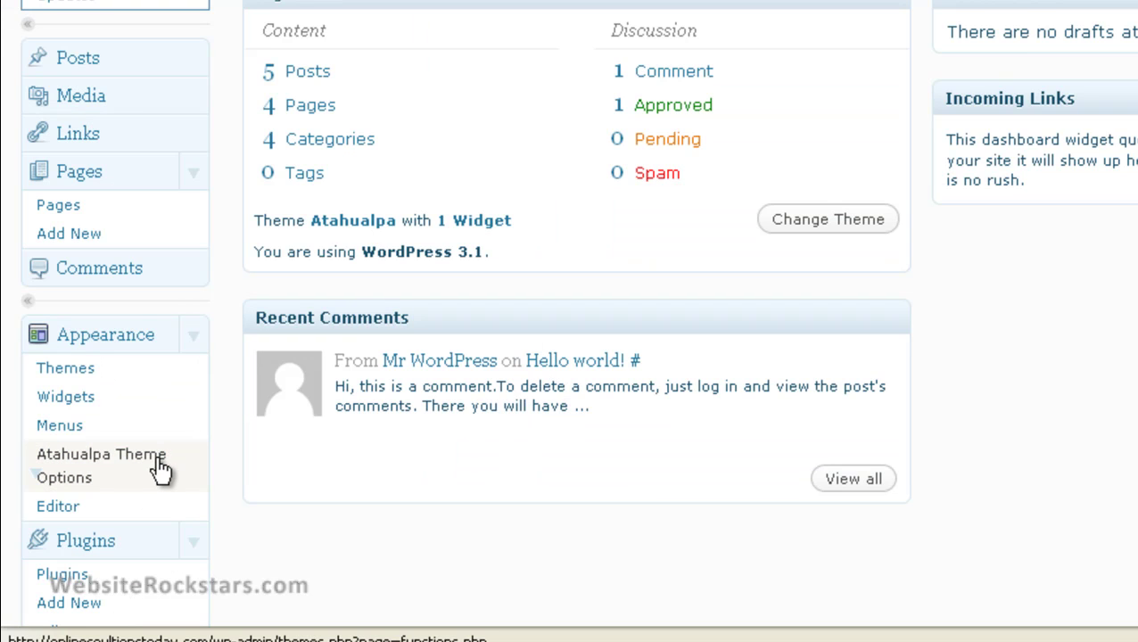
Step: In Atahualpa Theme Options, change the Favicon field from new-favicon.ico to favicon.ico
click(161, 470)
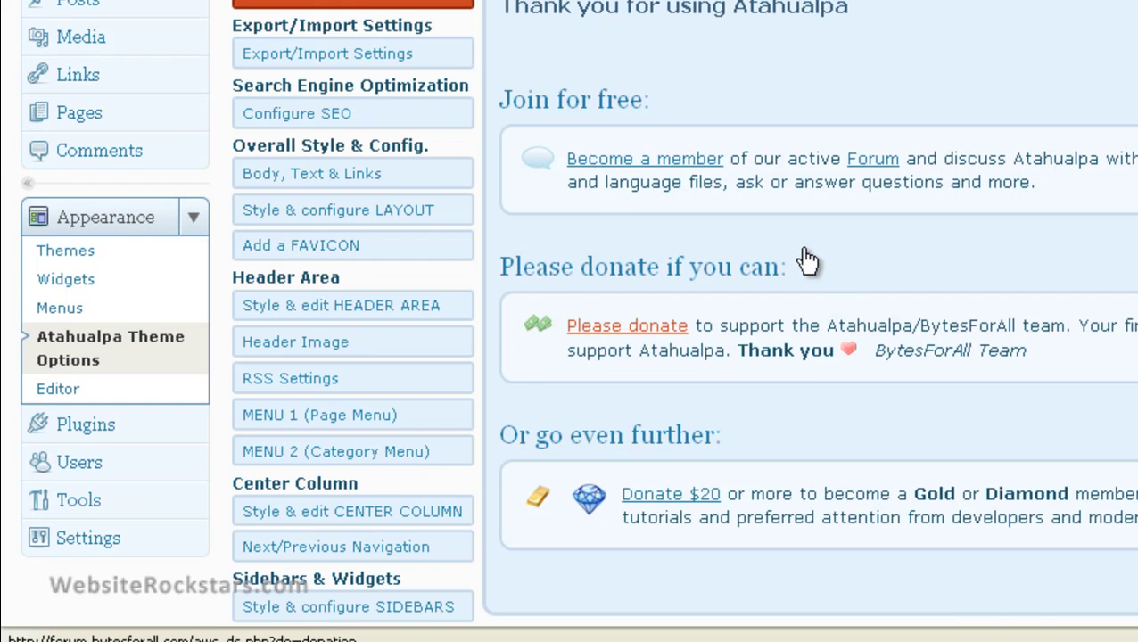
scroll(799, 426, down, 2)
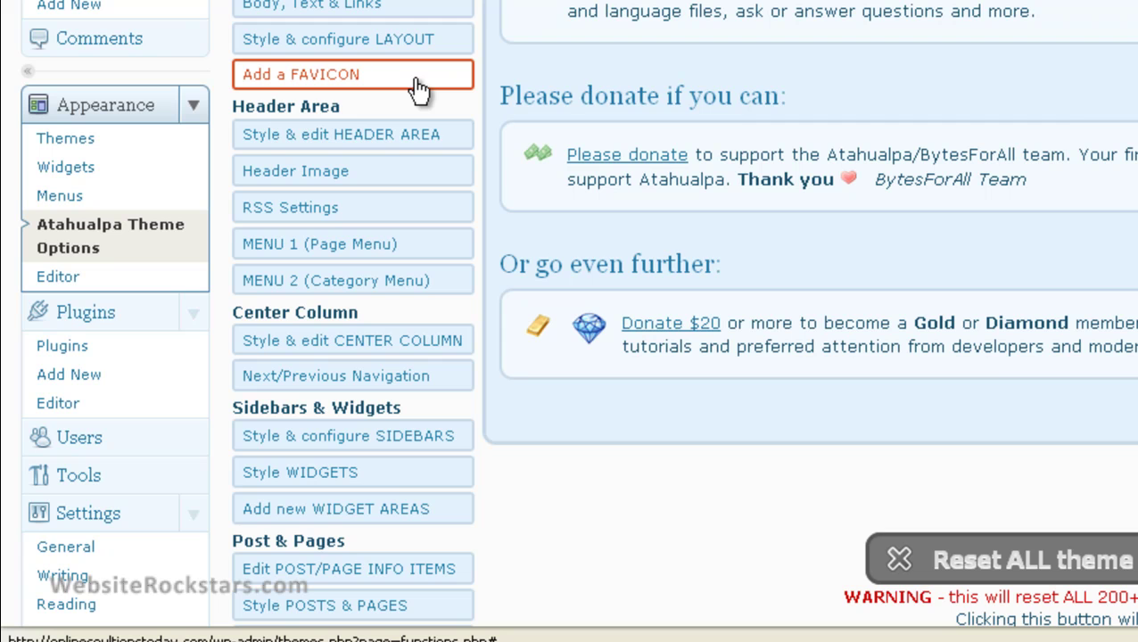
click(419, 89)
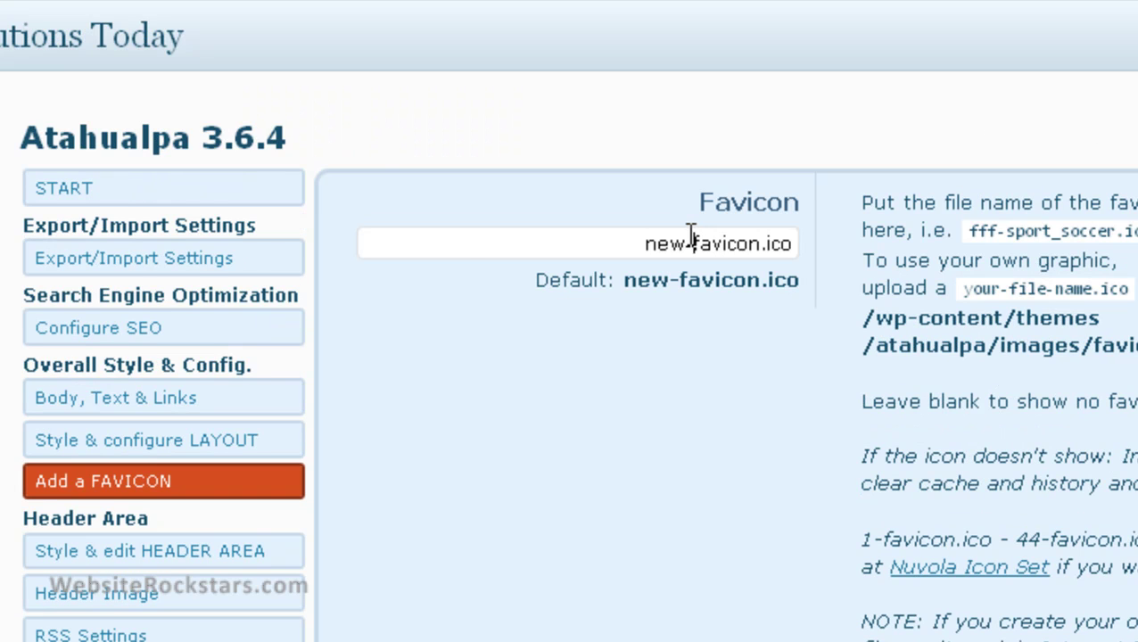
key(BackSpace)
key(BackSpace)
key(BackSpace)
key(BackSpace)
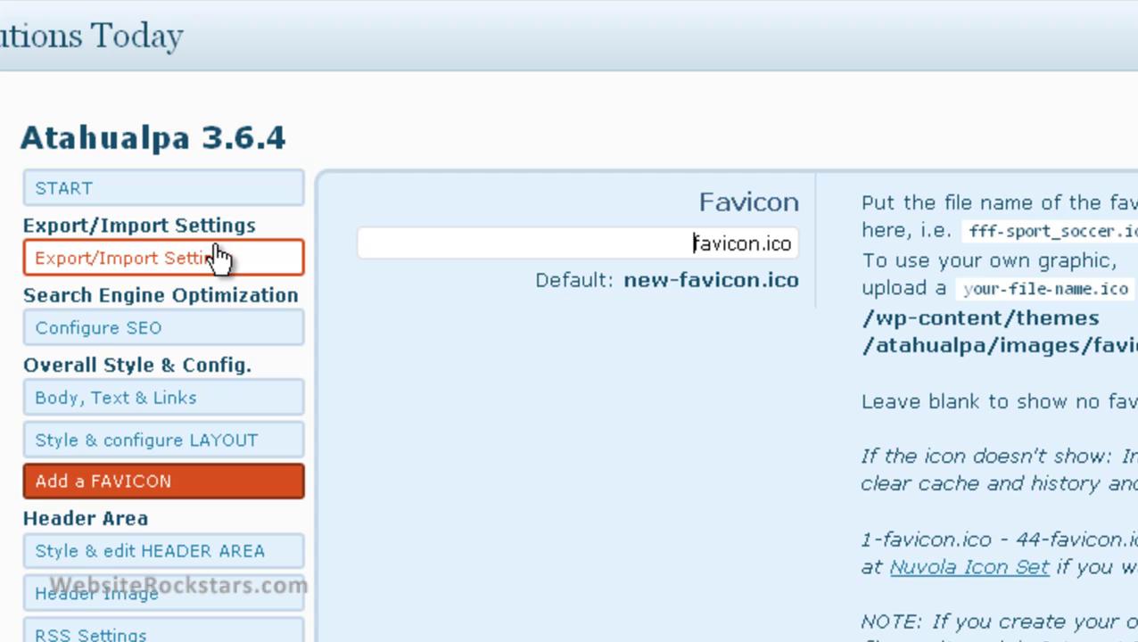